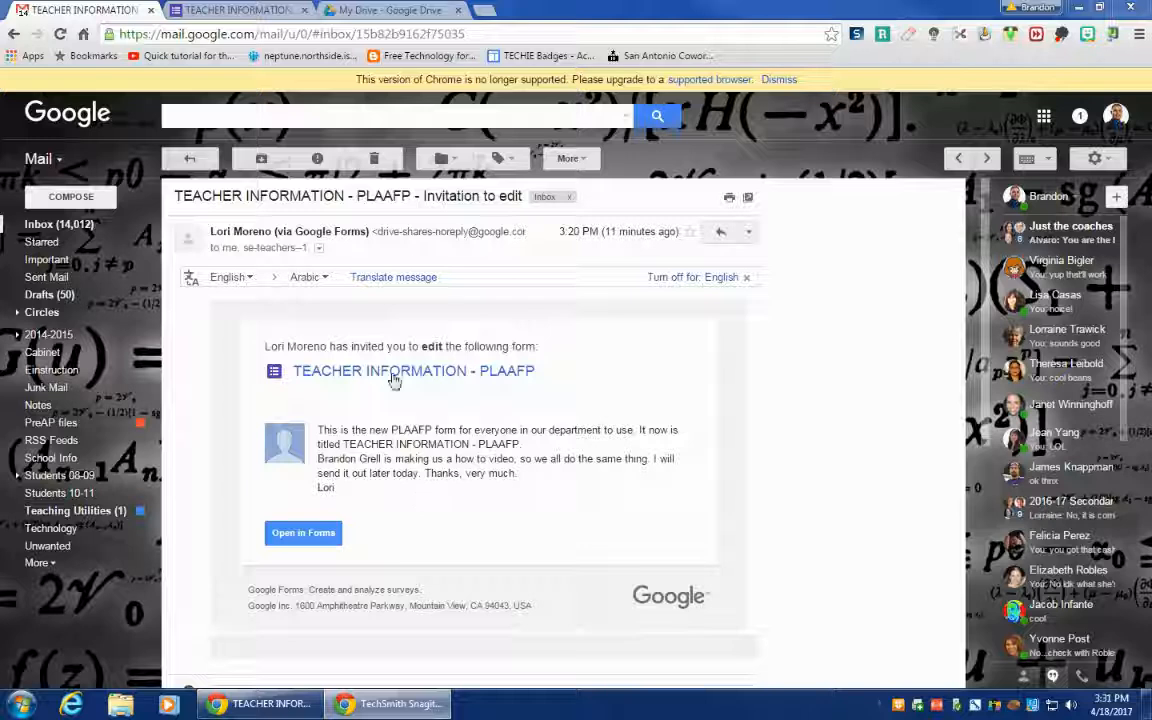
Compare the invitation email with the shared TEACHER INFORMATION - PLAAFP form it links to
left_click(253, 9)
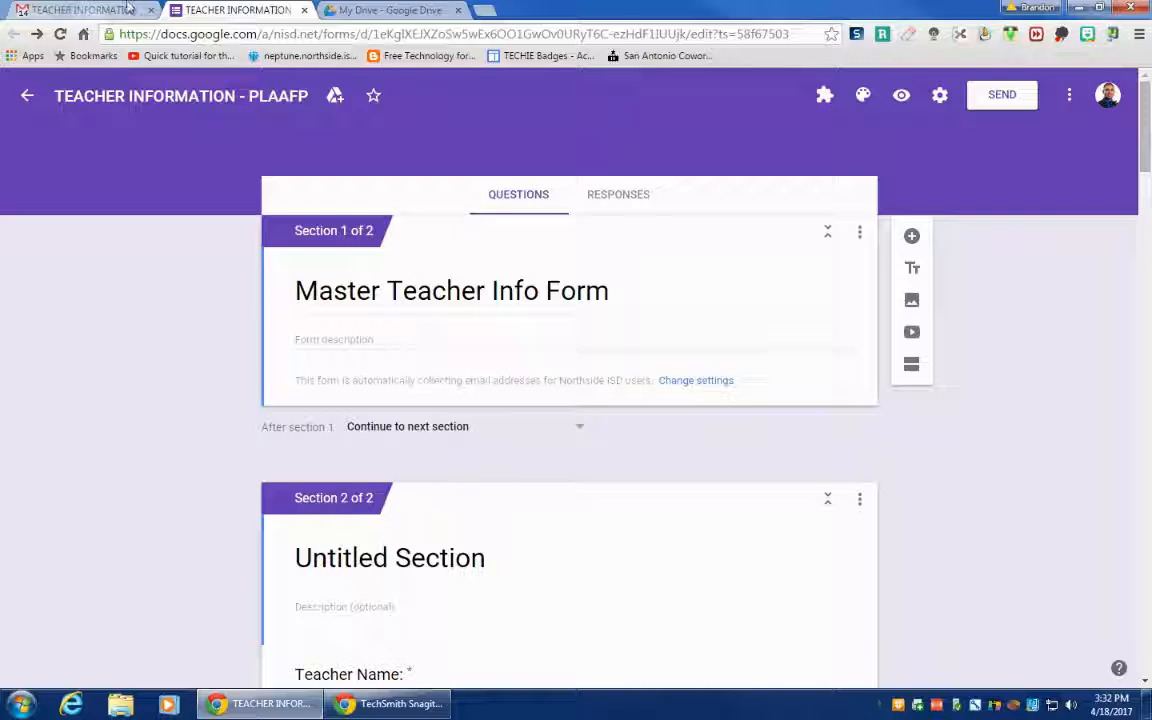
left_click(128, 8)
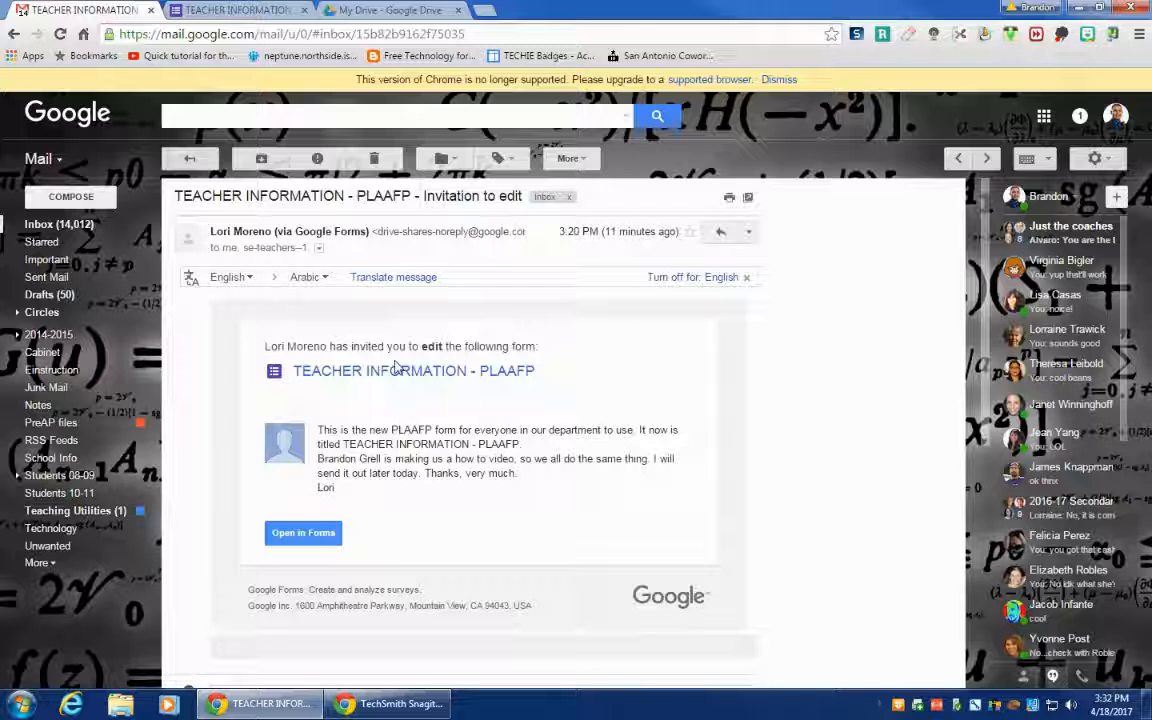
left_click(222, 9)
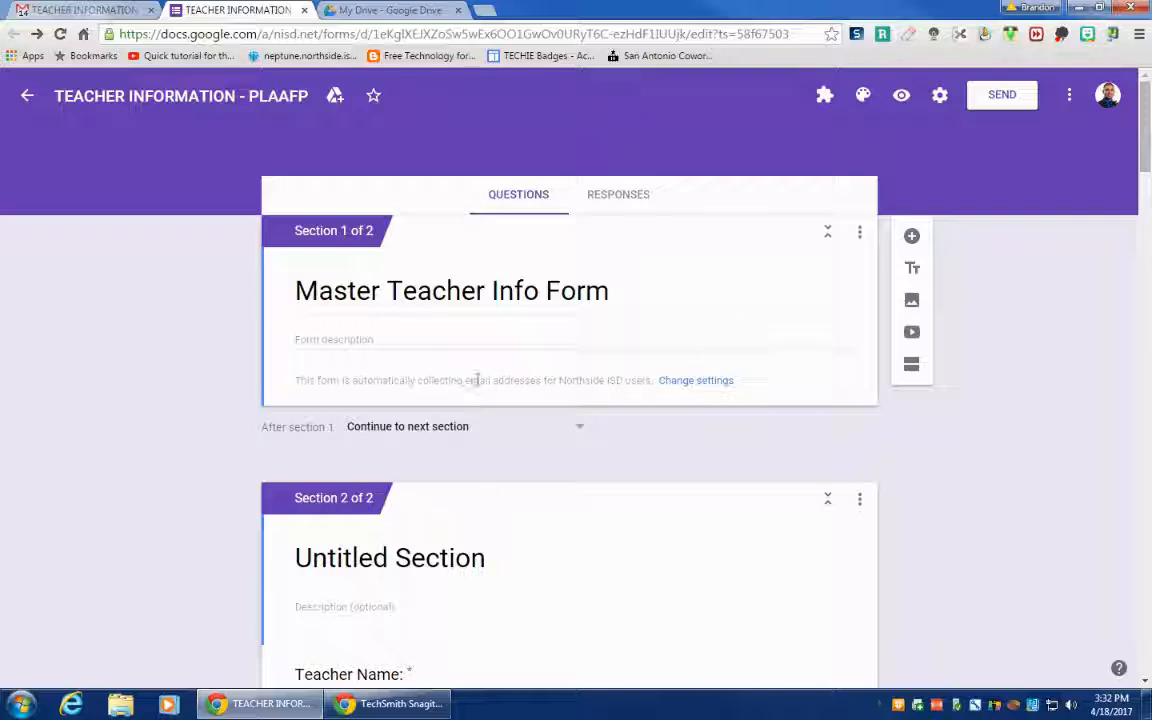
Switch to Google Drive and list the files shared with the account, sorted by share date
left_click(418, 9)
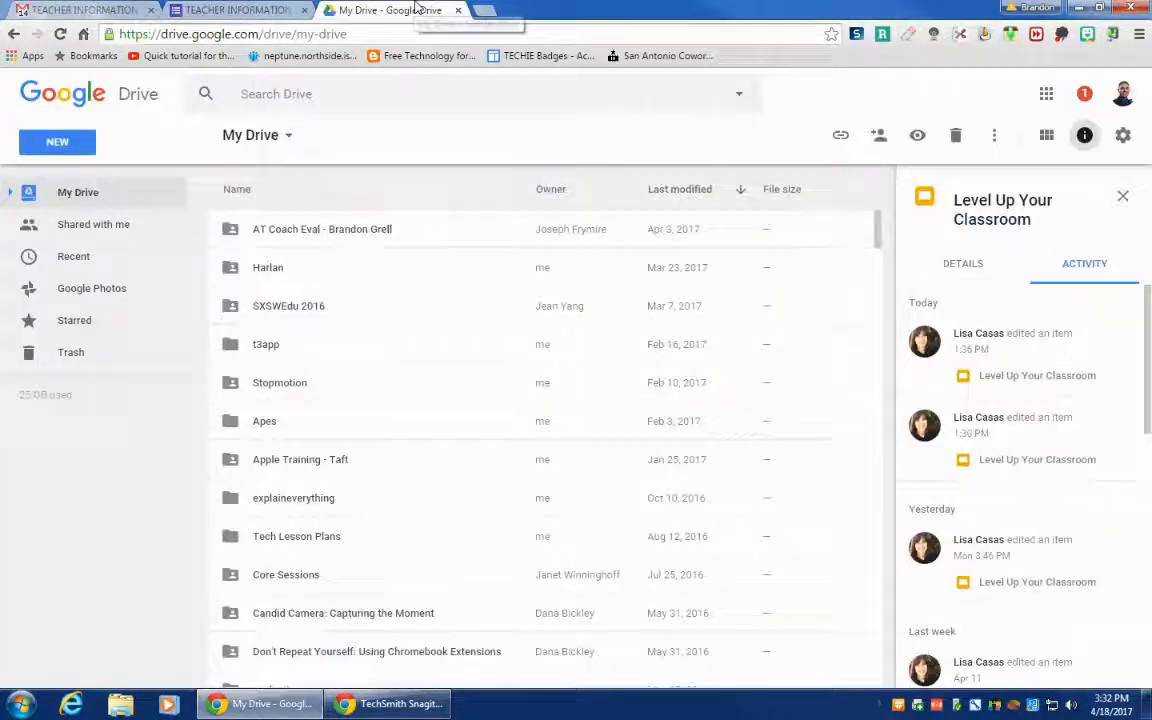
left_click(106, 230)
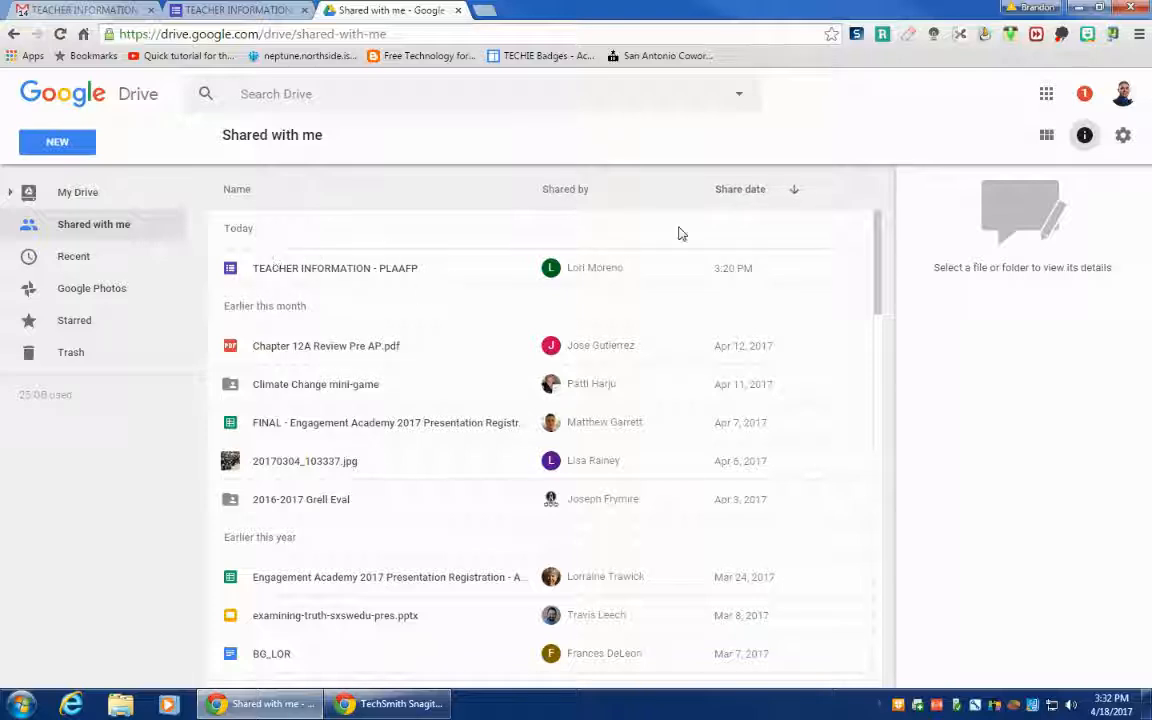
left_click(740, 190)
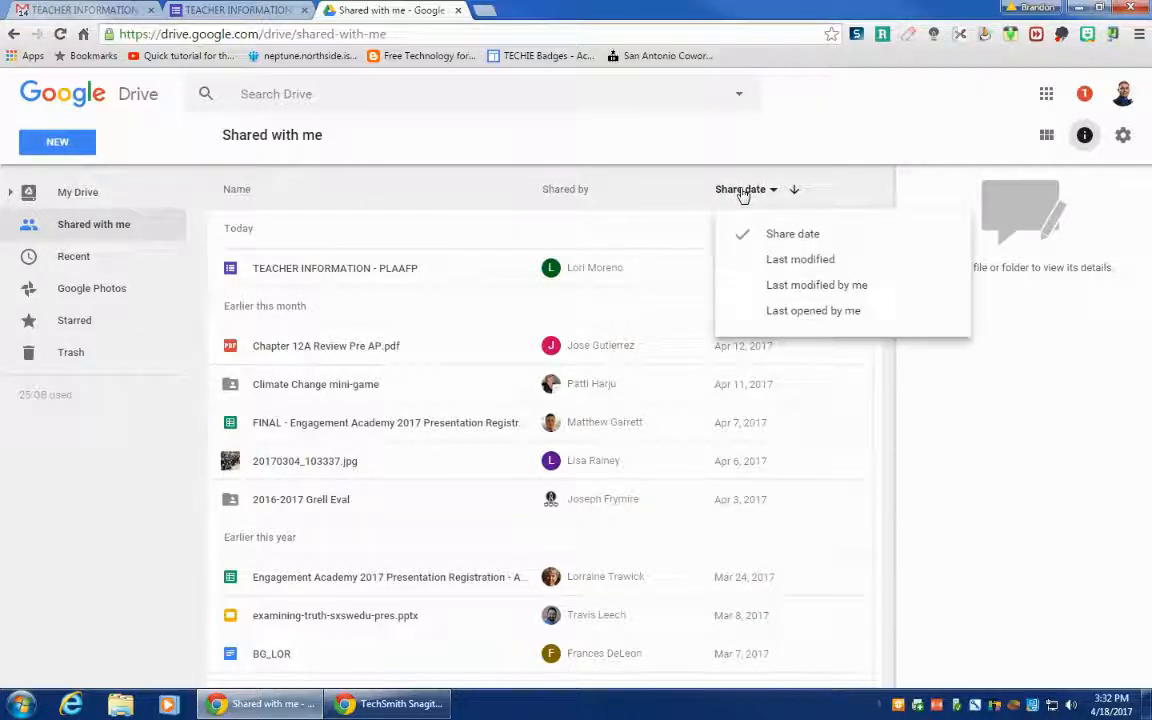
left_click(822, 238)
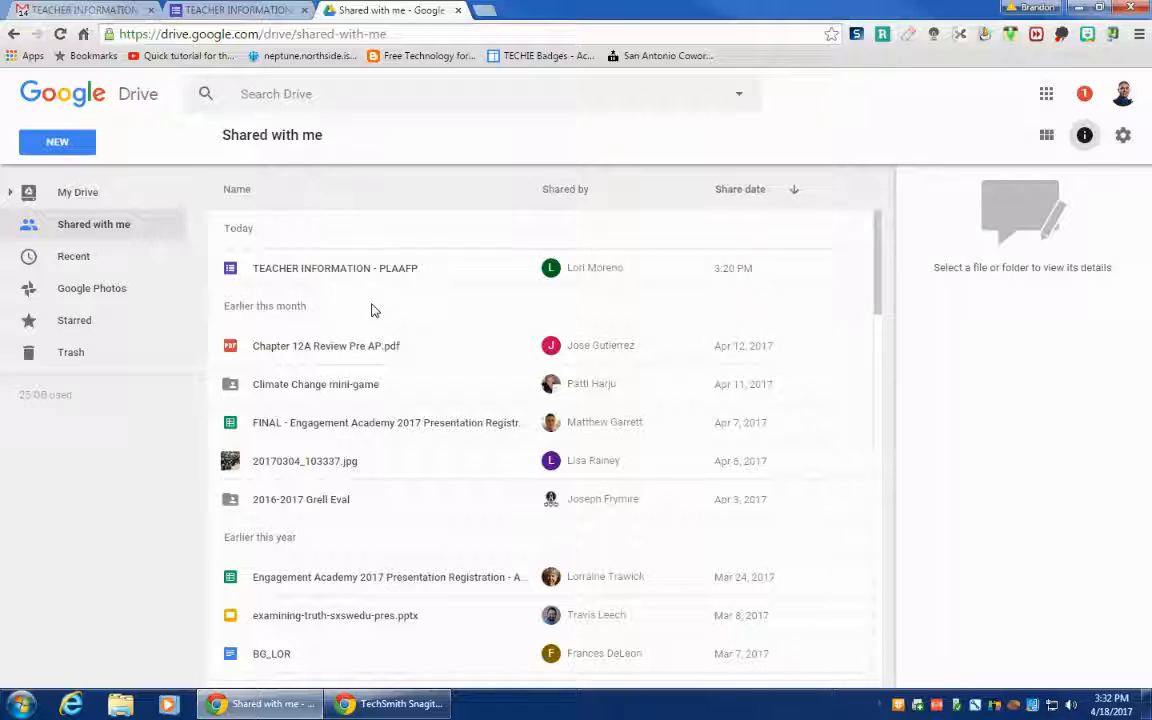
Add the shared TEACHER INFORMATION - PLAAFP form to My Drive and dismiss the notice
left_click(321, 272)
right_click(320, 268)
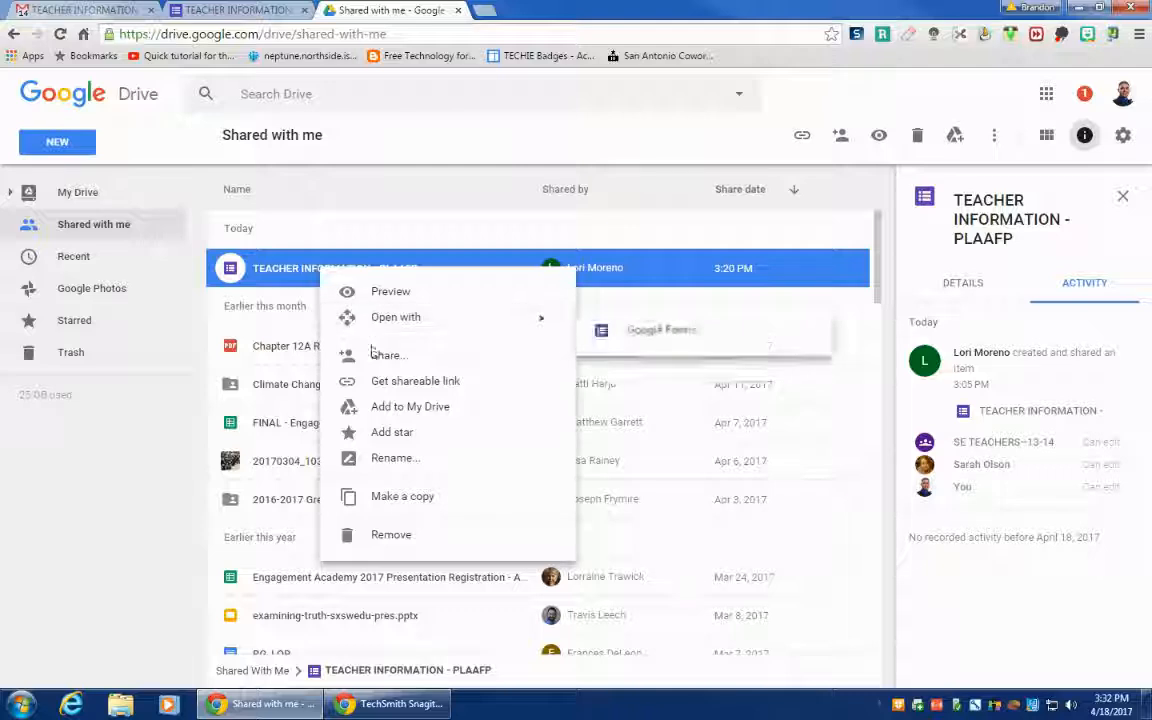
left_click(438, 410)
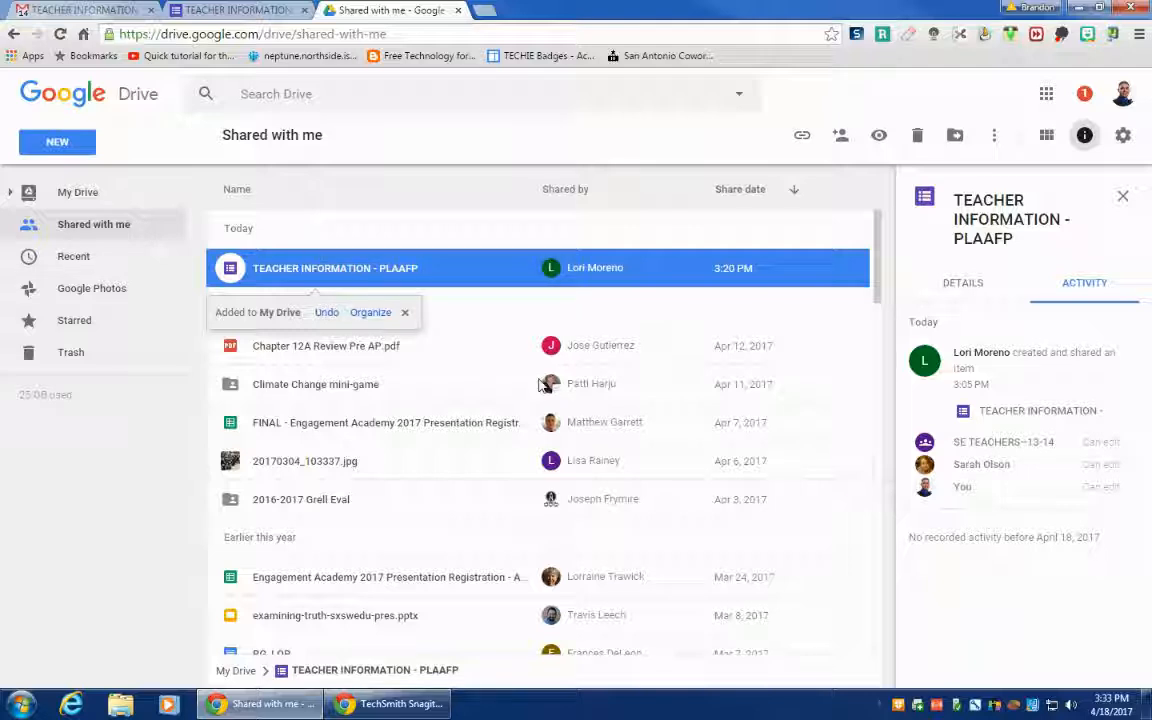
left_click(403, 313)
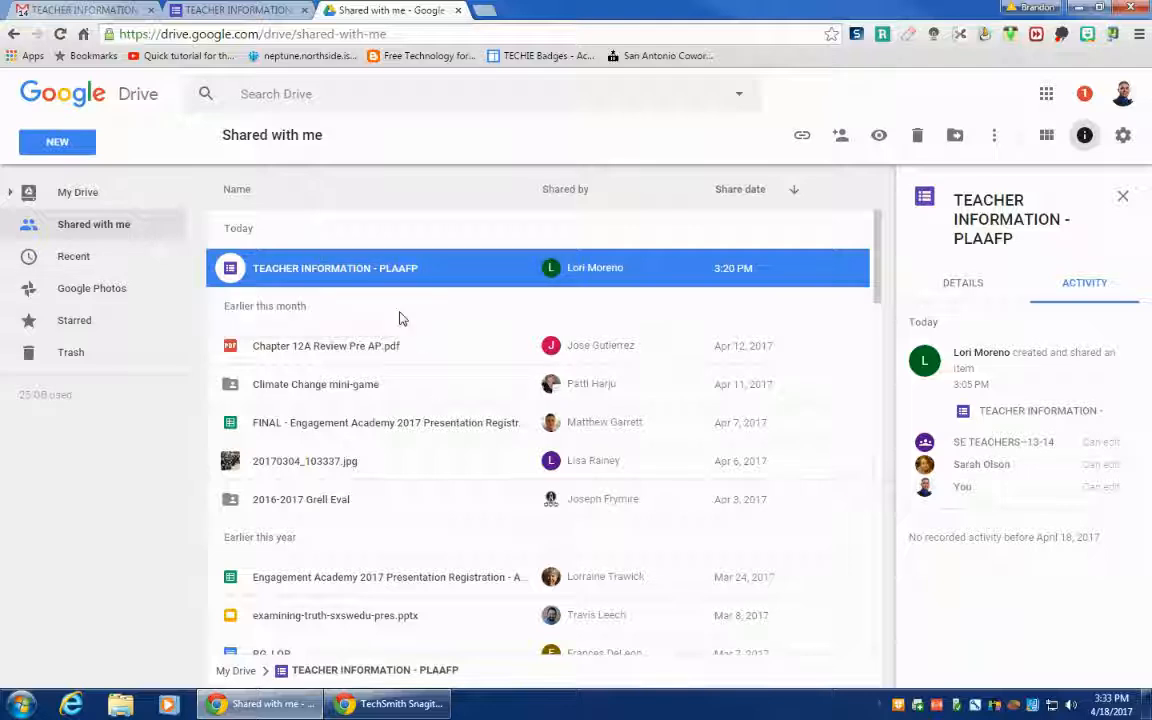
Show My Drive sorted by last modified and find the TEACHER INFORMATION - PLAAFP form in it
left_click(105, 193)
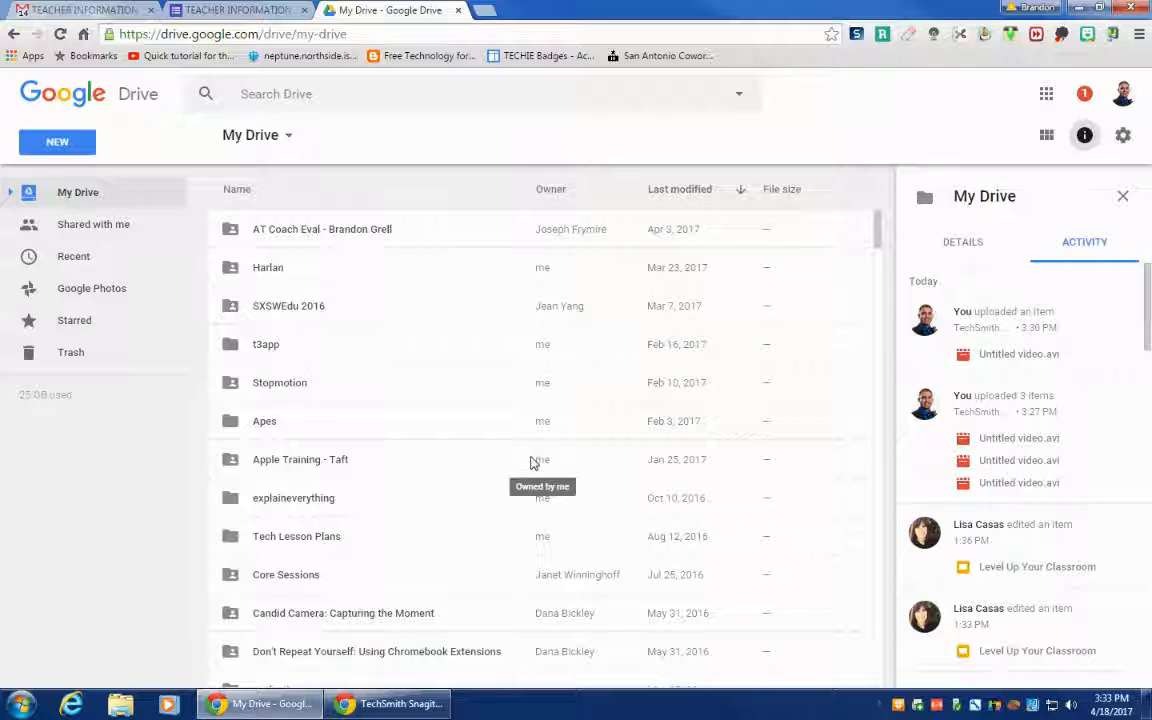
left_click(711, 199)
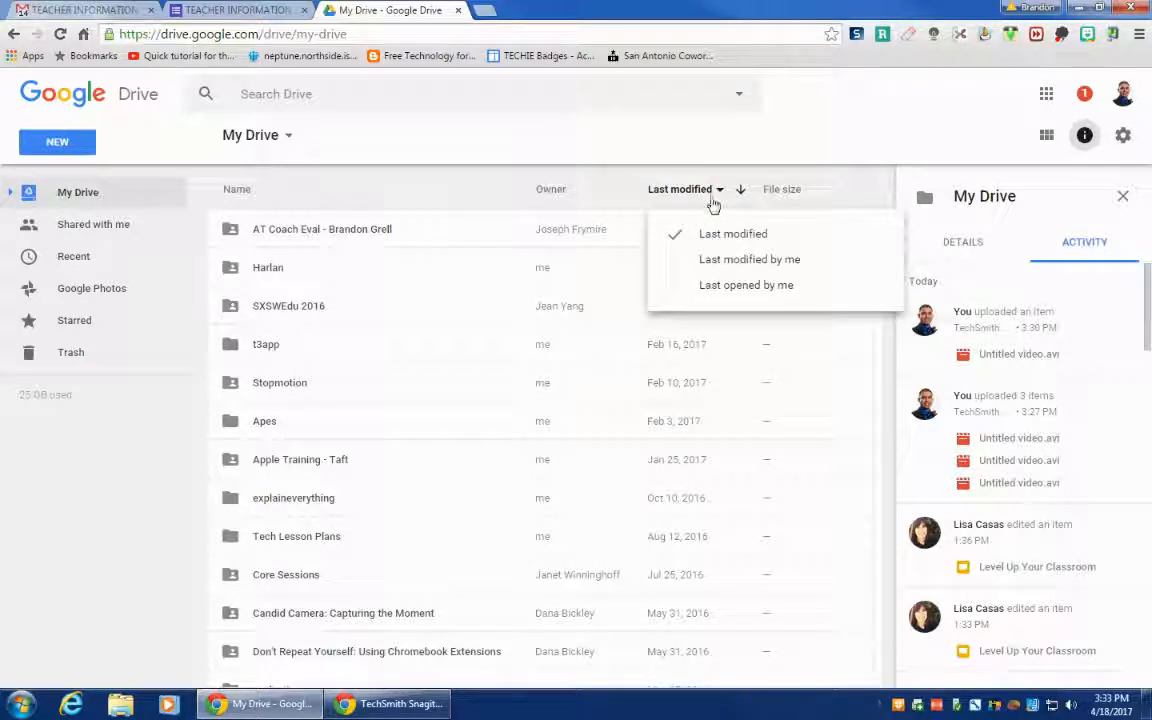
left_click(756, 240)
scroll(494, 535, "down", 10)
scroll(494, 532, "down", 8)
scroll(494, 532, "up", 3)
scroll(428, 542, "down", 1)
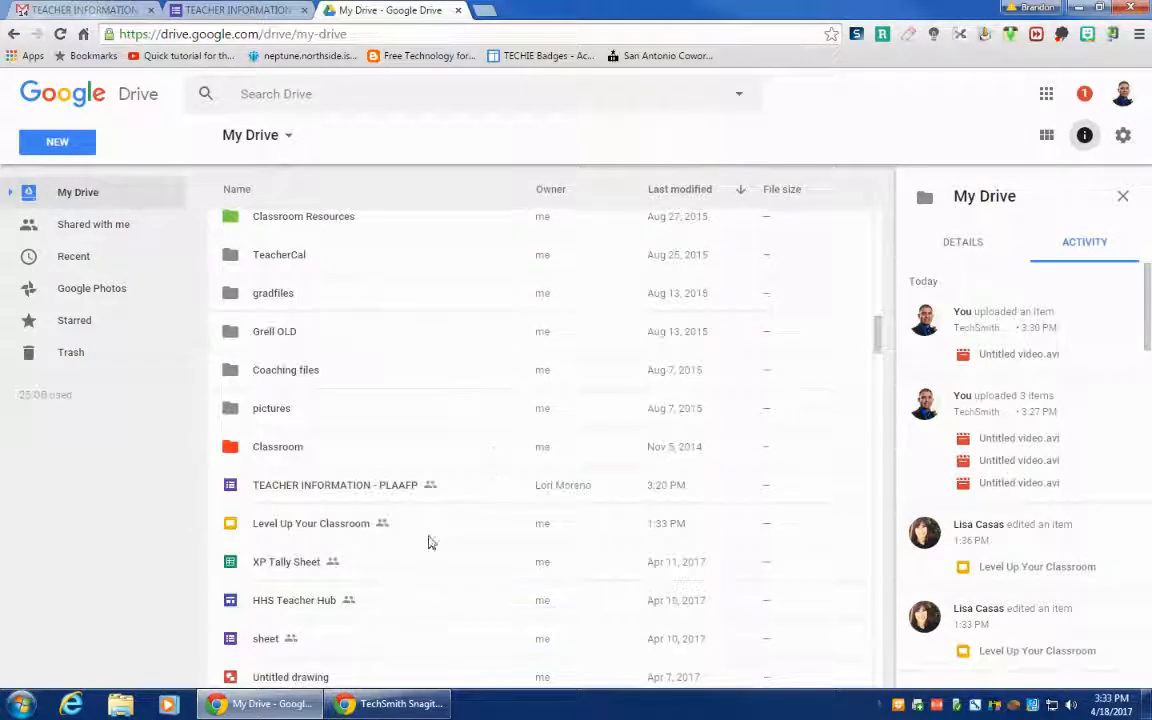
Make a copy of the TEACHER INFORMATION - PLAAFP form in My Drive
left_click(332, 486)
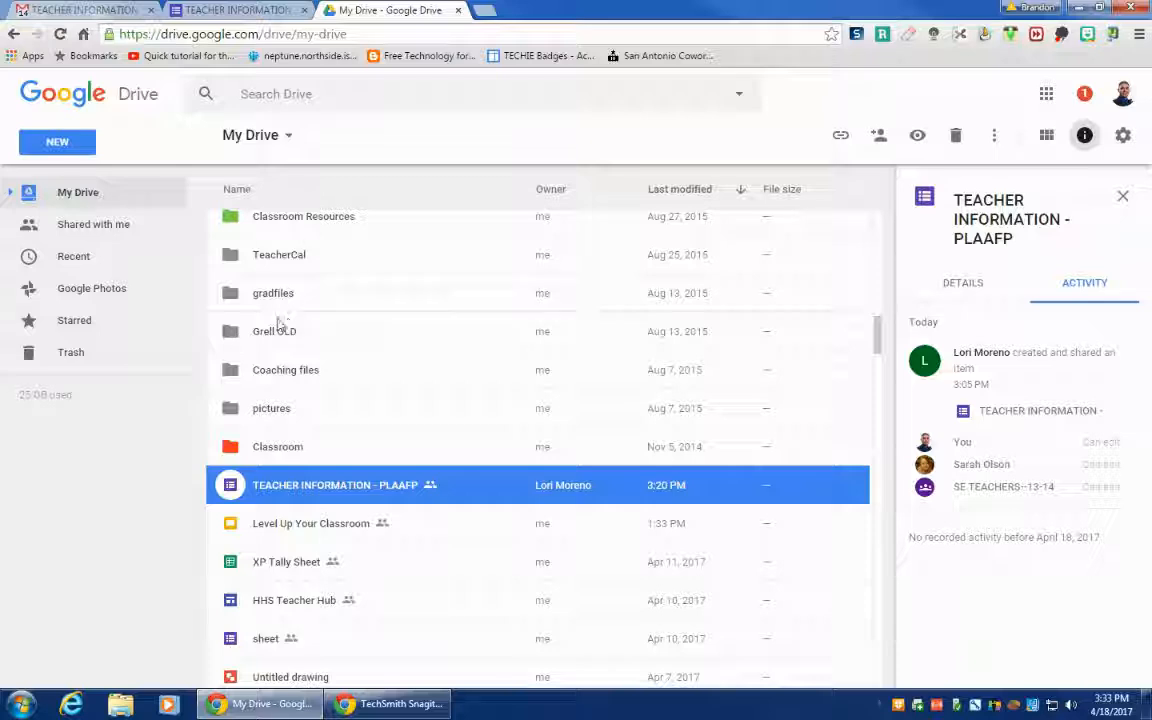
right_click(318, 488)
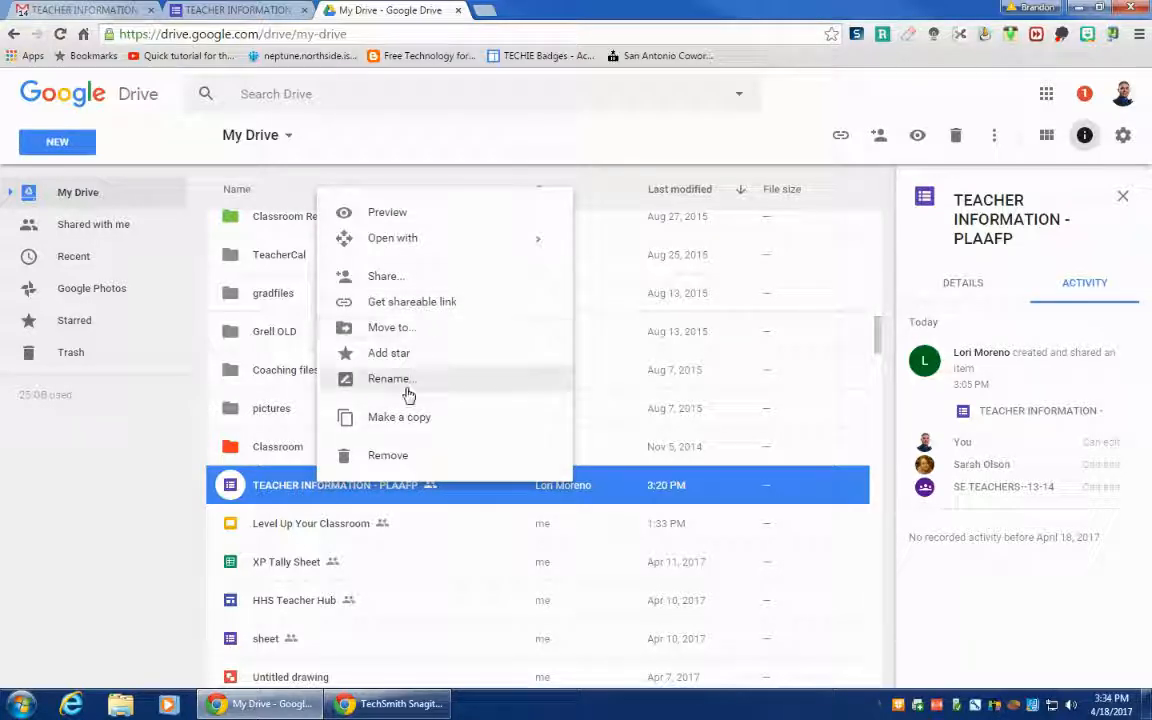
left_click(405, 424)
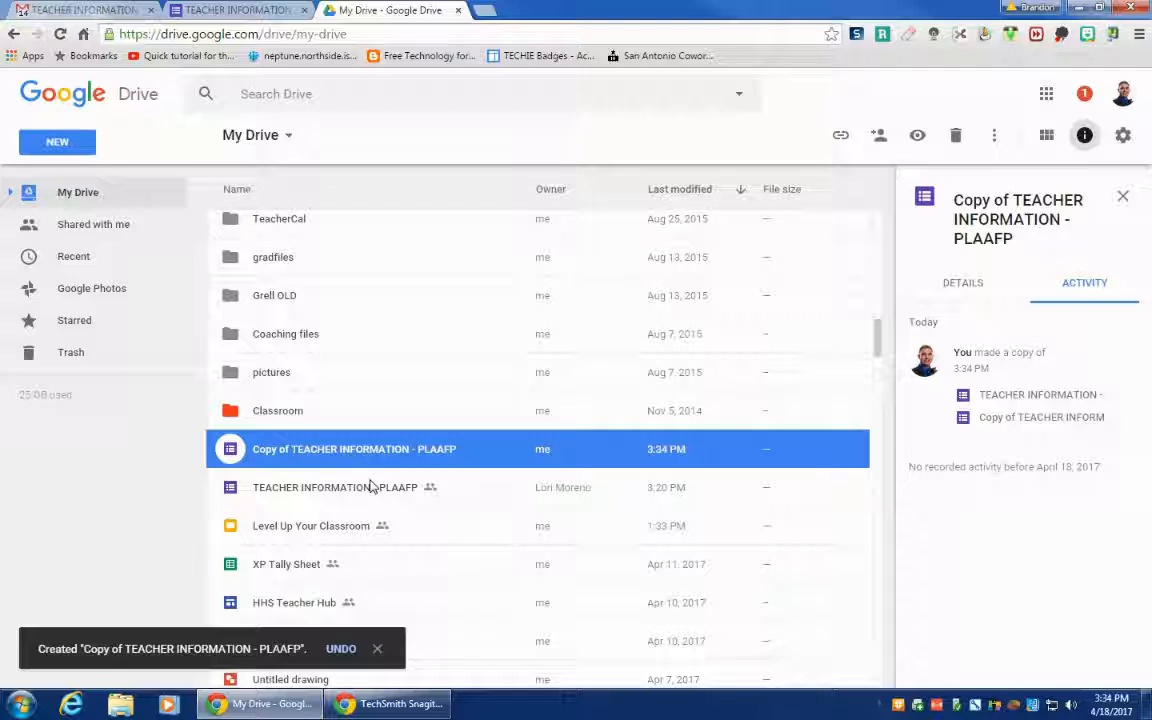
left_click(272, 9)
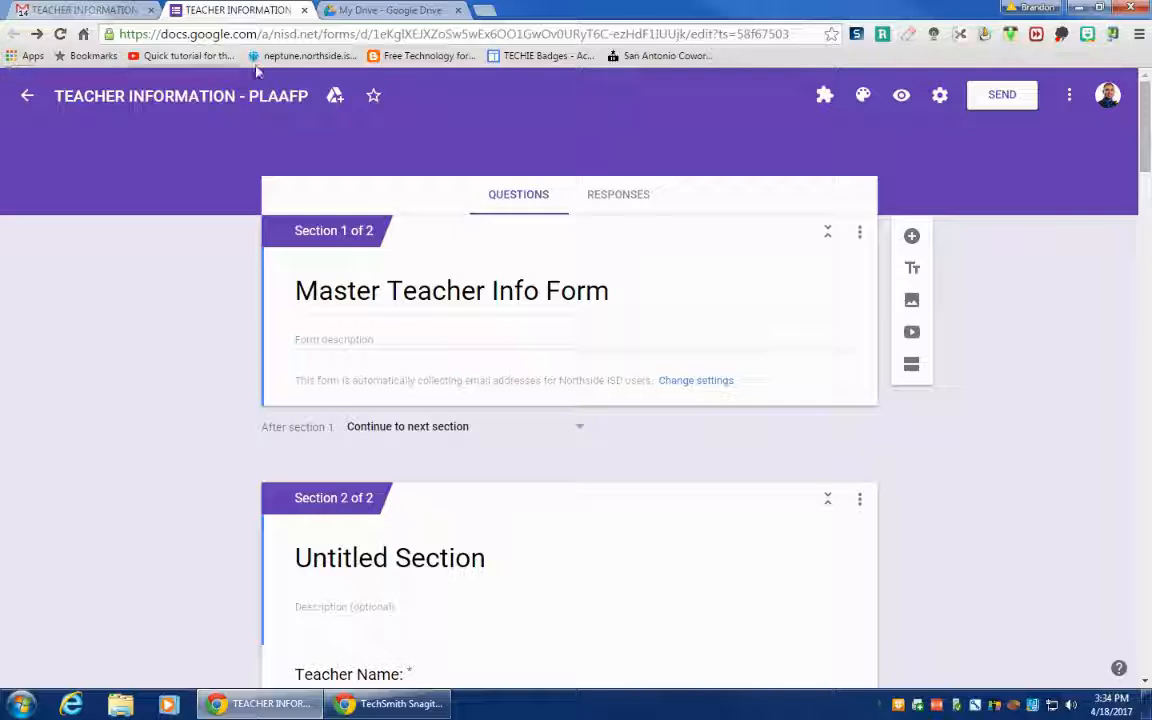
left_click(1070, 96)
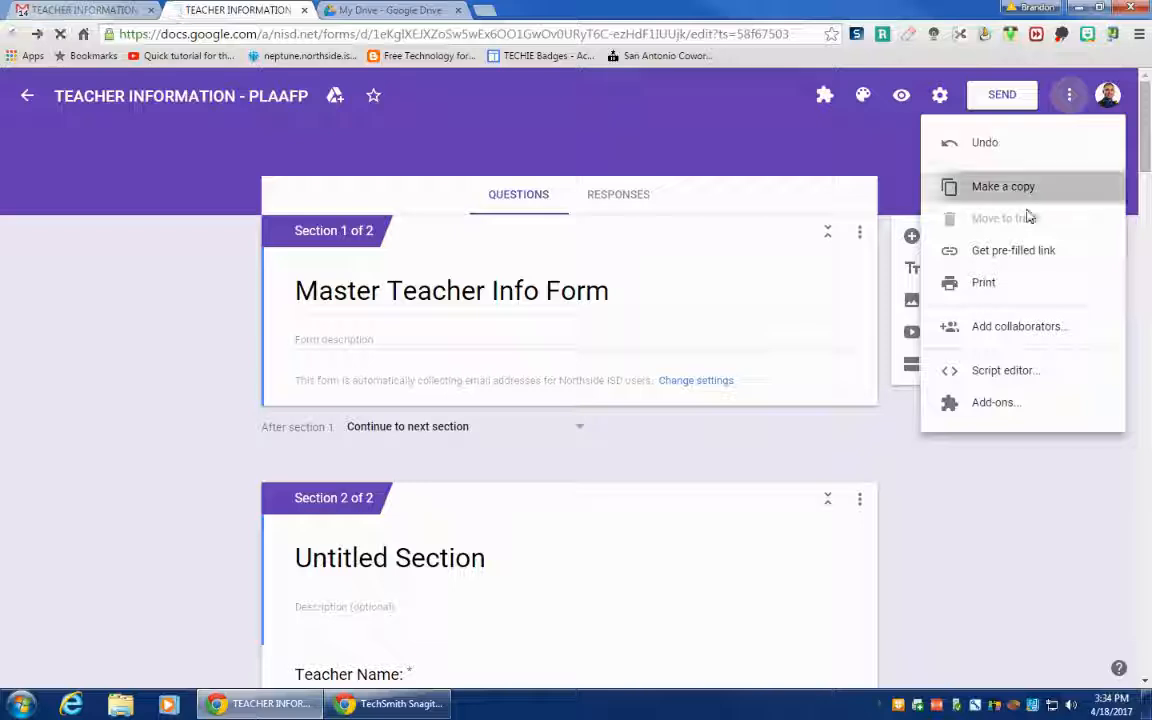
left_click(1044, 195)
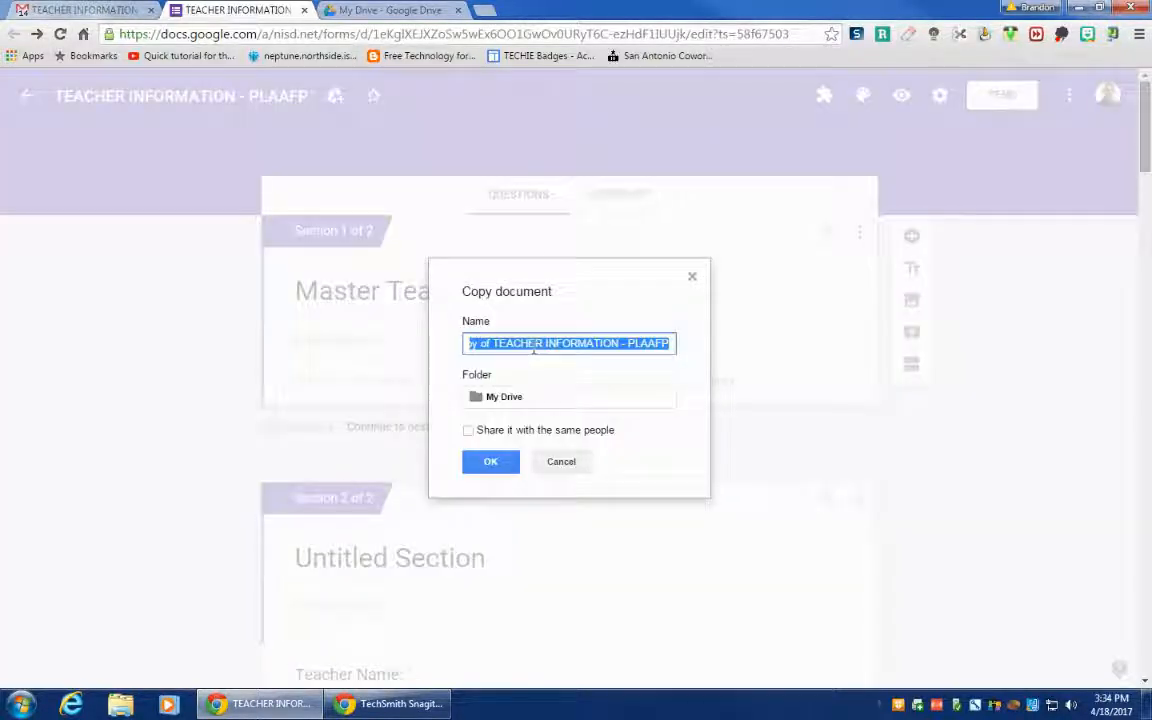
left_click(572, 463)
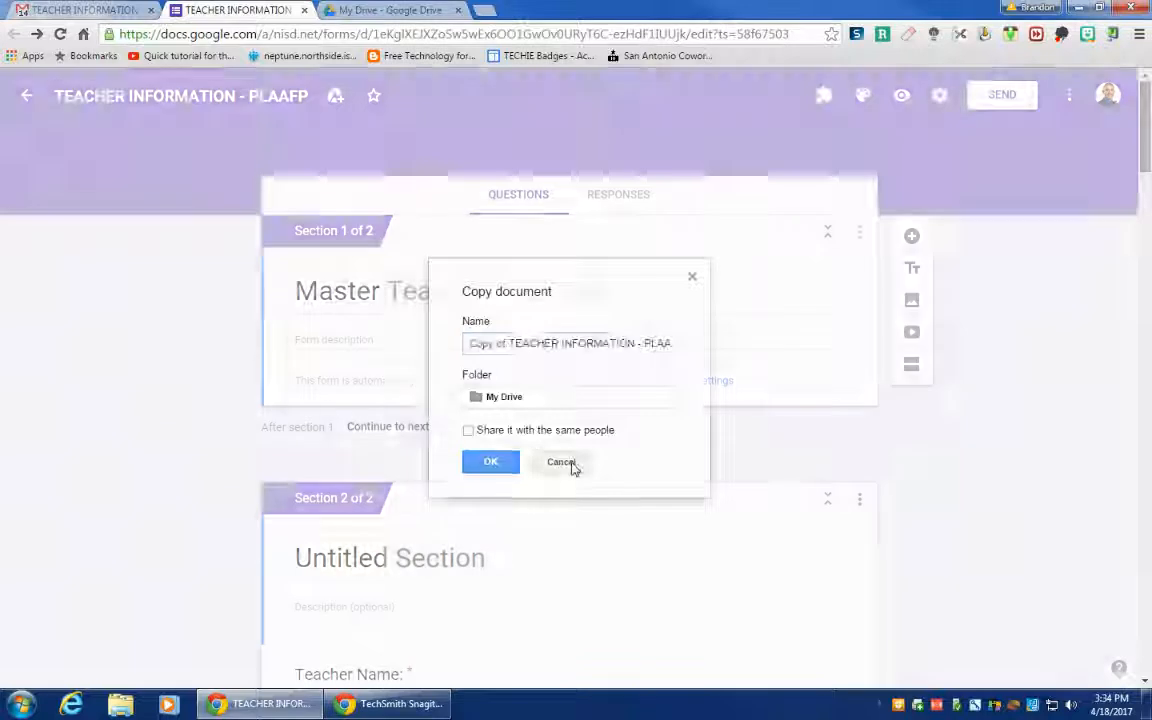
Open the copied form from My Drive and replace "Copy of" in its file name with the teacher's last name
left_click(437, 10)
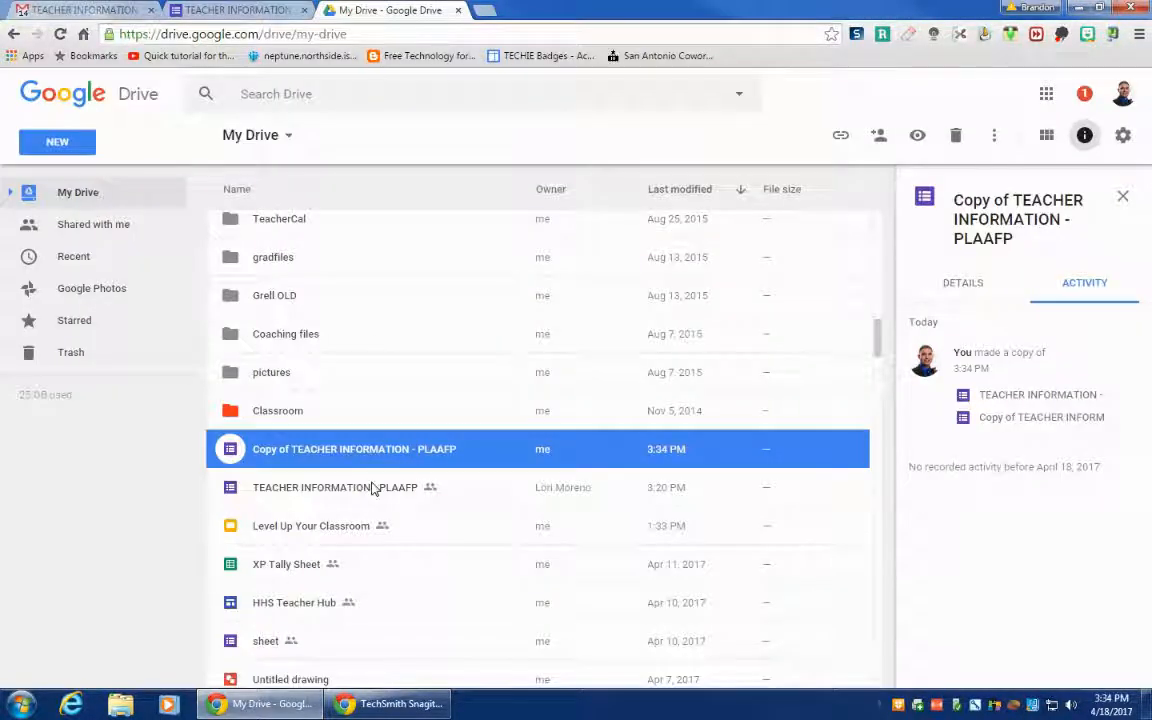
double_click(382, 452)
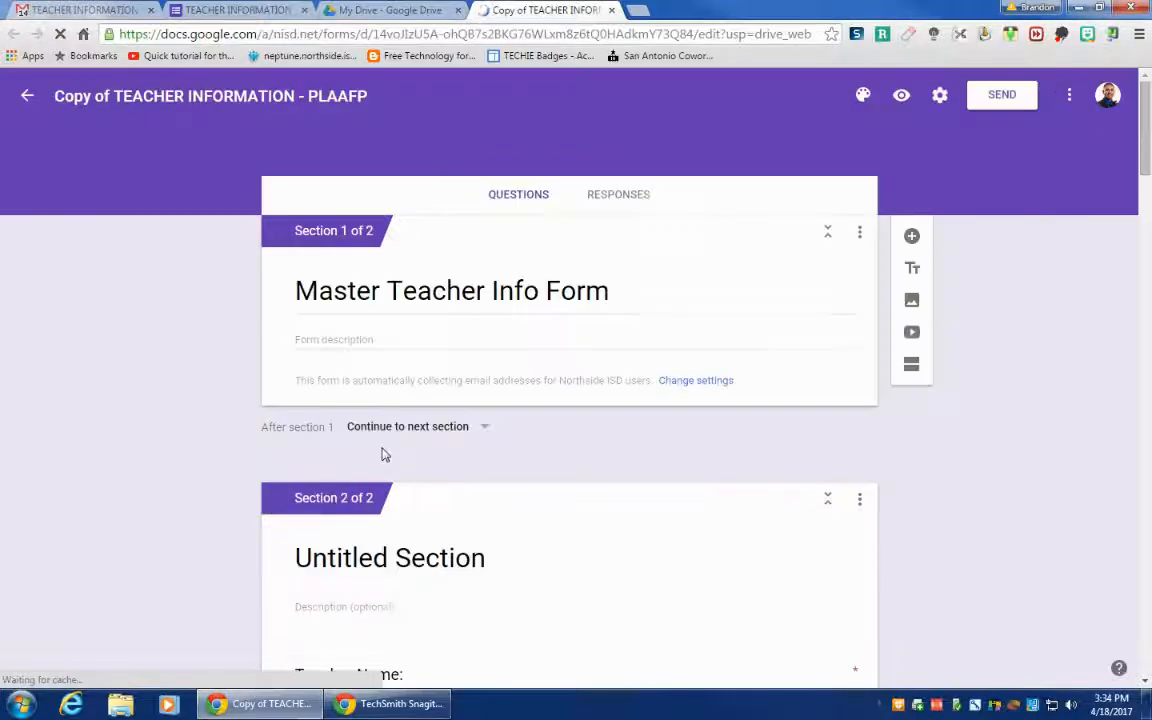
left_click(111, 101)
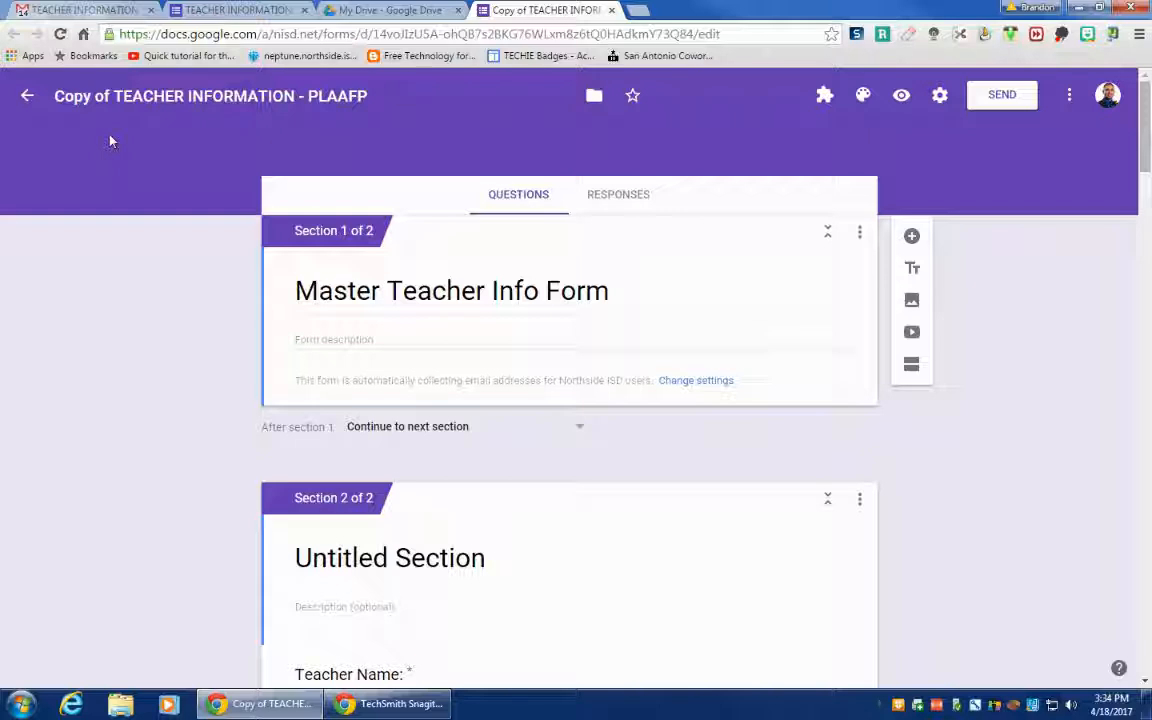
left_click(113, 104)
key("BackSpace")
key("BackSpace")
key("BackSpace")
key("BackSpace")
key("BackSpace")
key("BackSpace")
key("BackSpace")
key("BackSpace")
type("Grell")
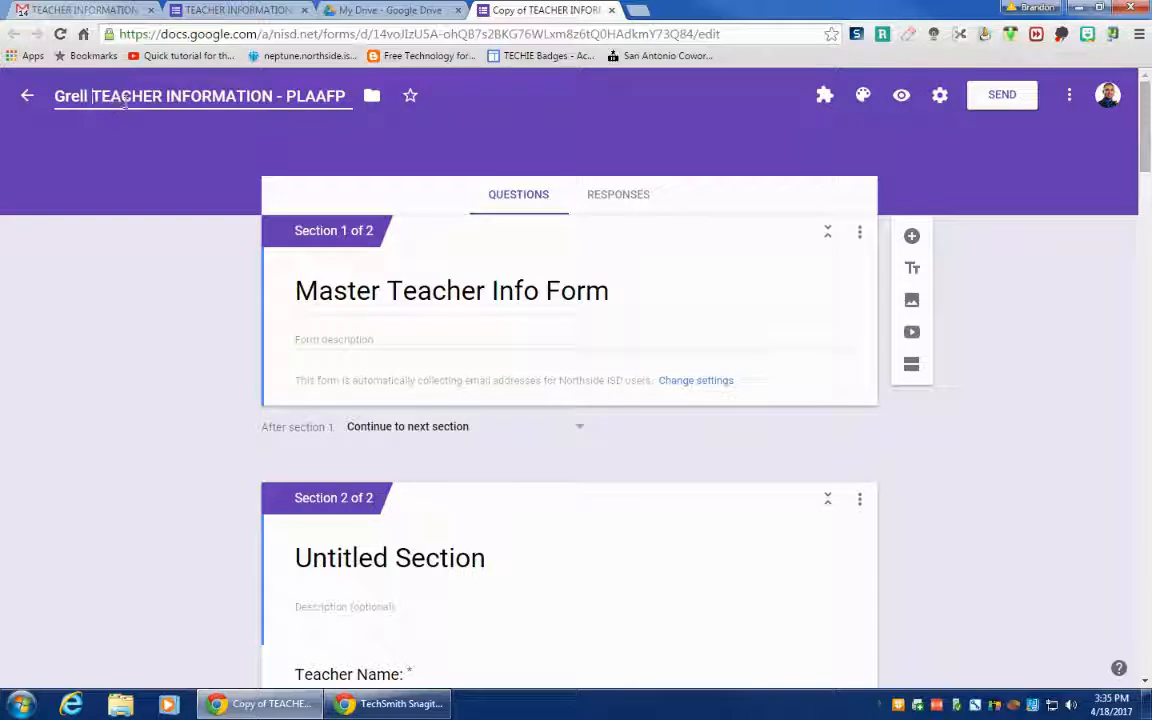
left_click(122, 164)
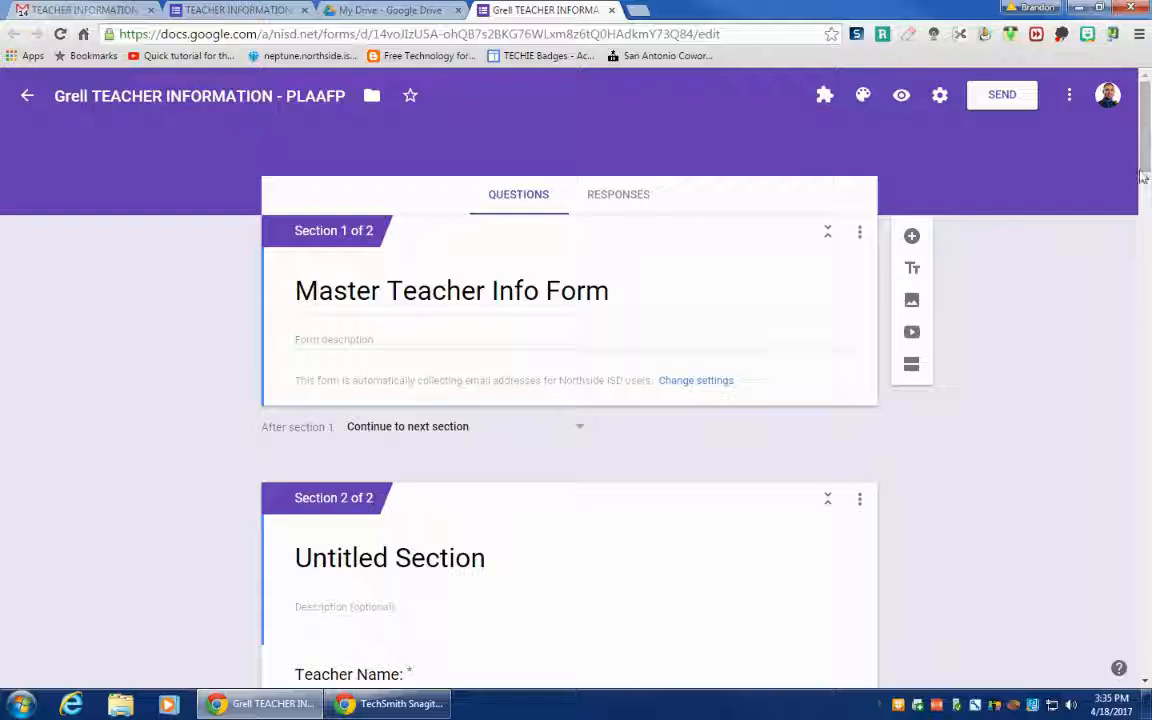
View the options for sending the form and close them without sending
left_click(1013, 104)
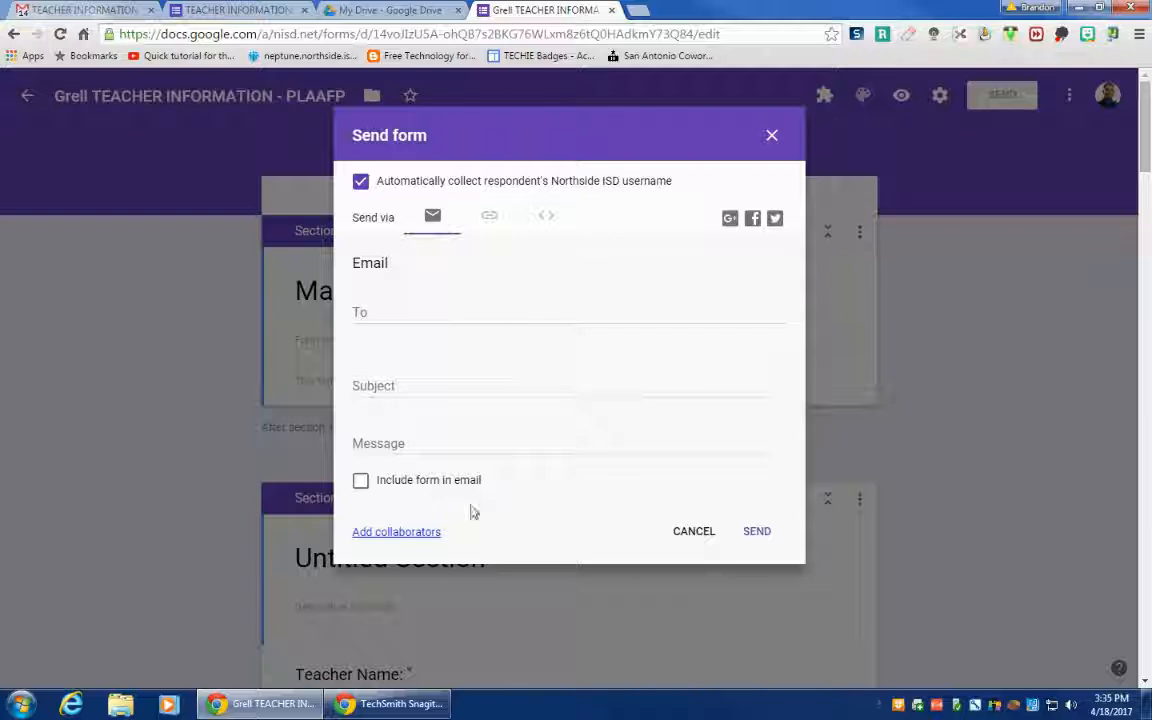
left_click(772, 135)
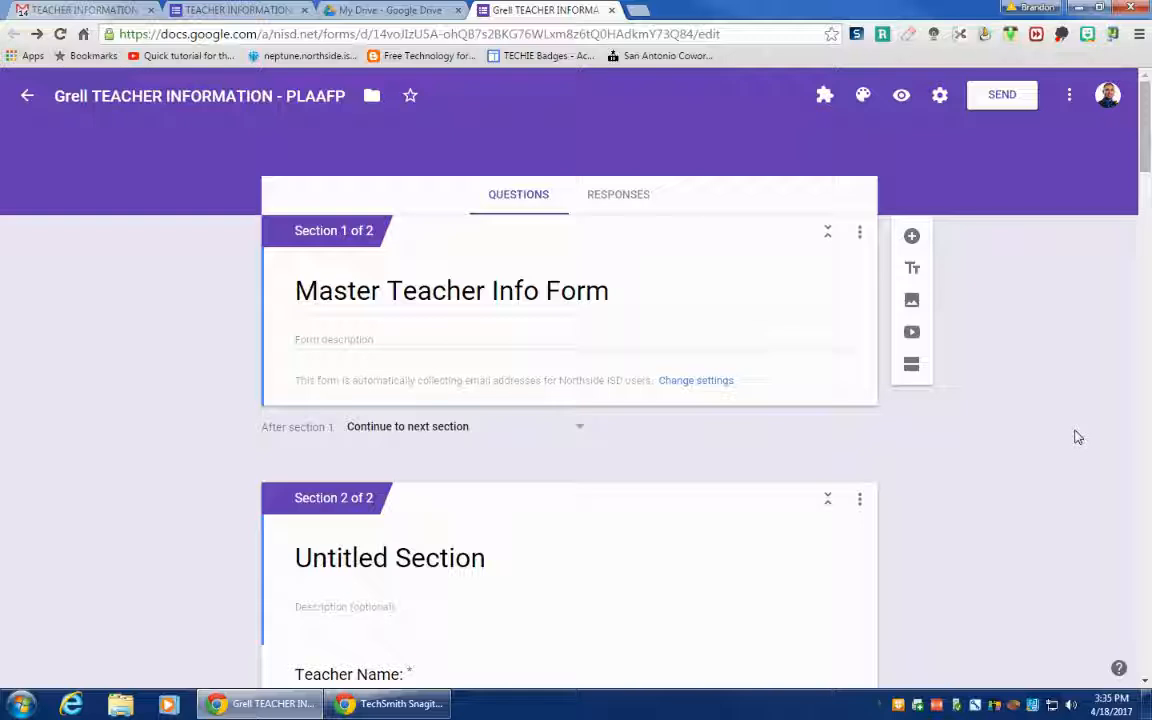
Show the renamed form's responses, check the form's entry in My Drive and reopen it from there
left_click(618, 198)
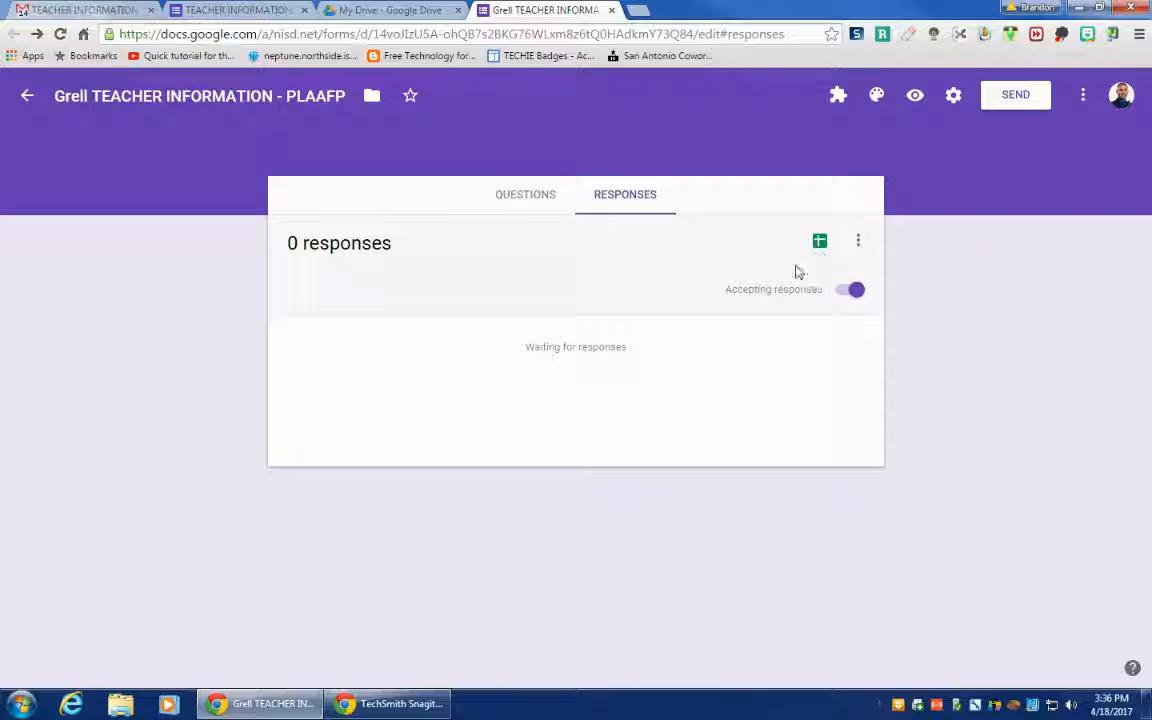
key("ctrl+2")
key("ctrl+3")
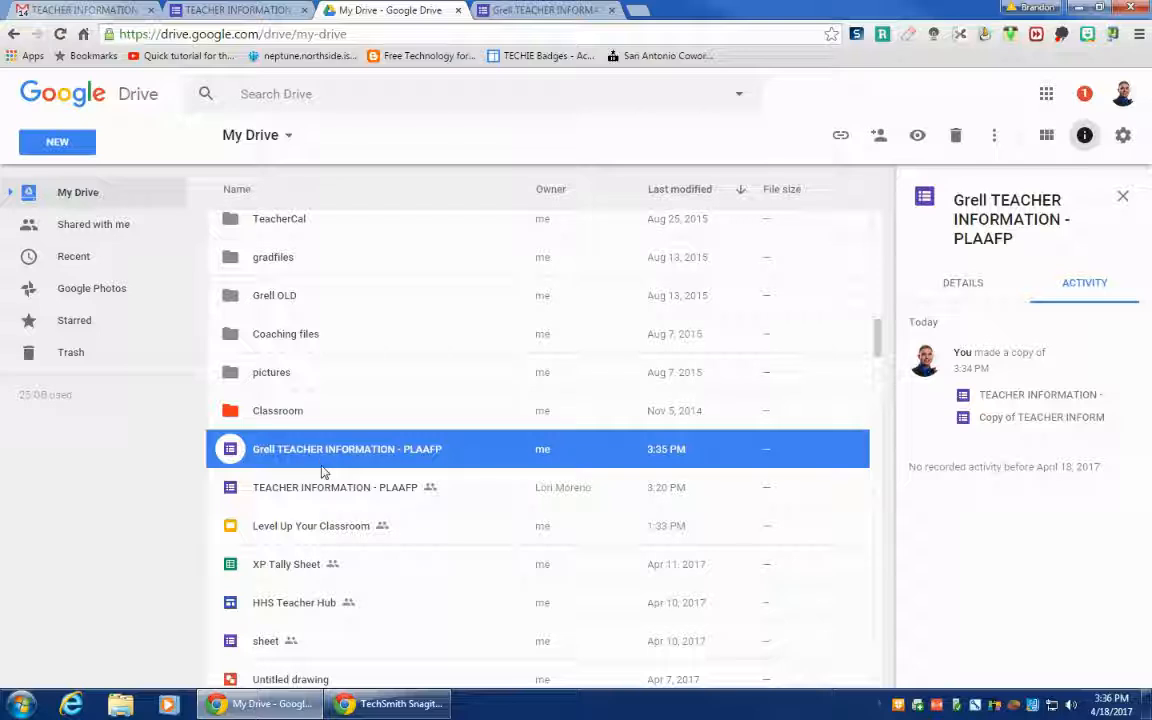
double_click(279, 437)
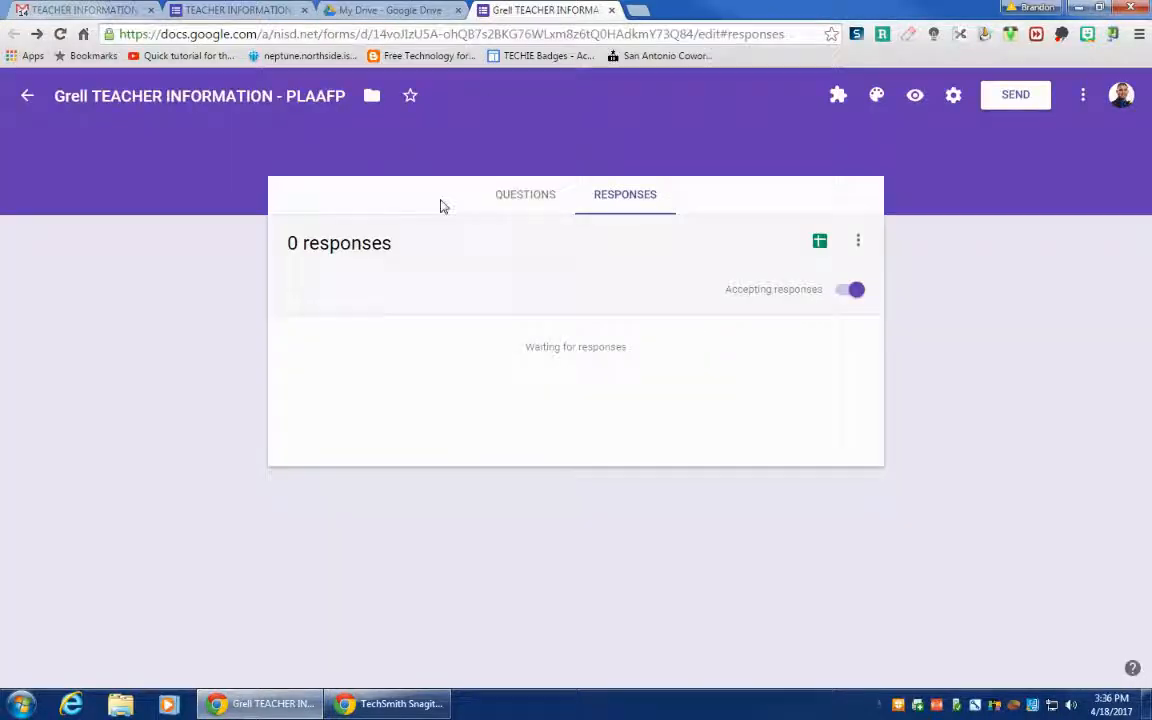
Create a new spreadsheet under the suggested name for the form's responses and return to My Drive
left_click(820, 243)
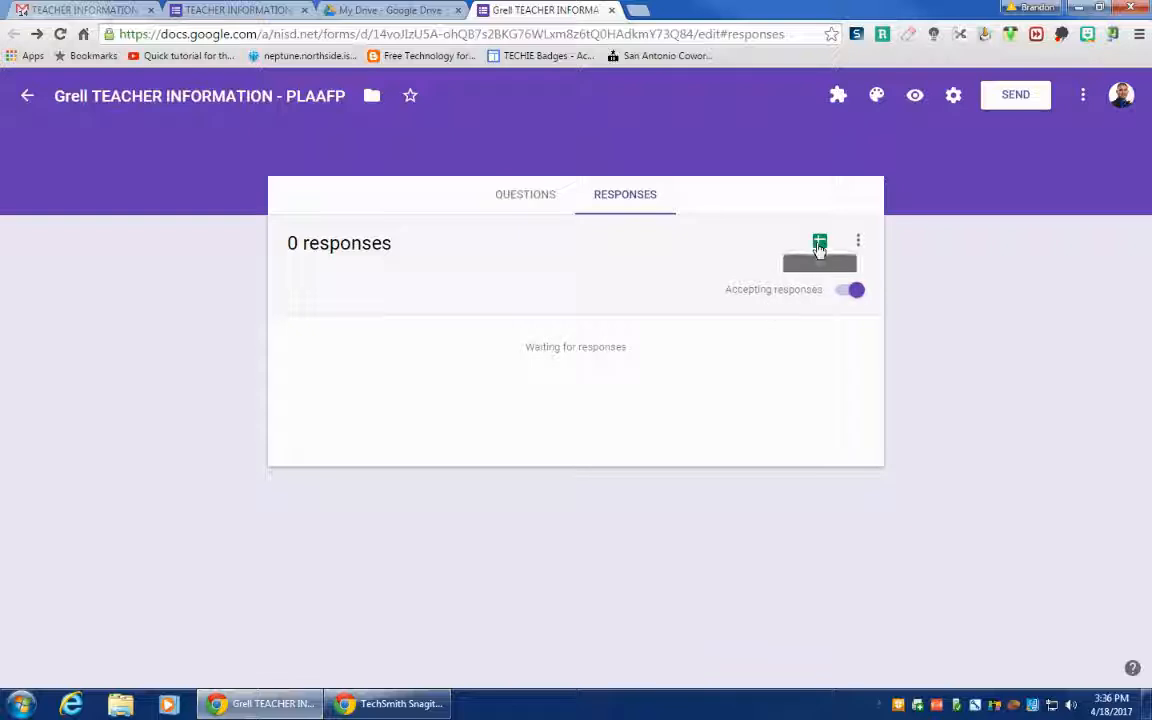
left_click(819, 247)
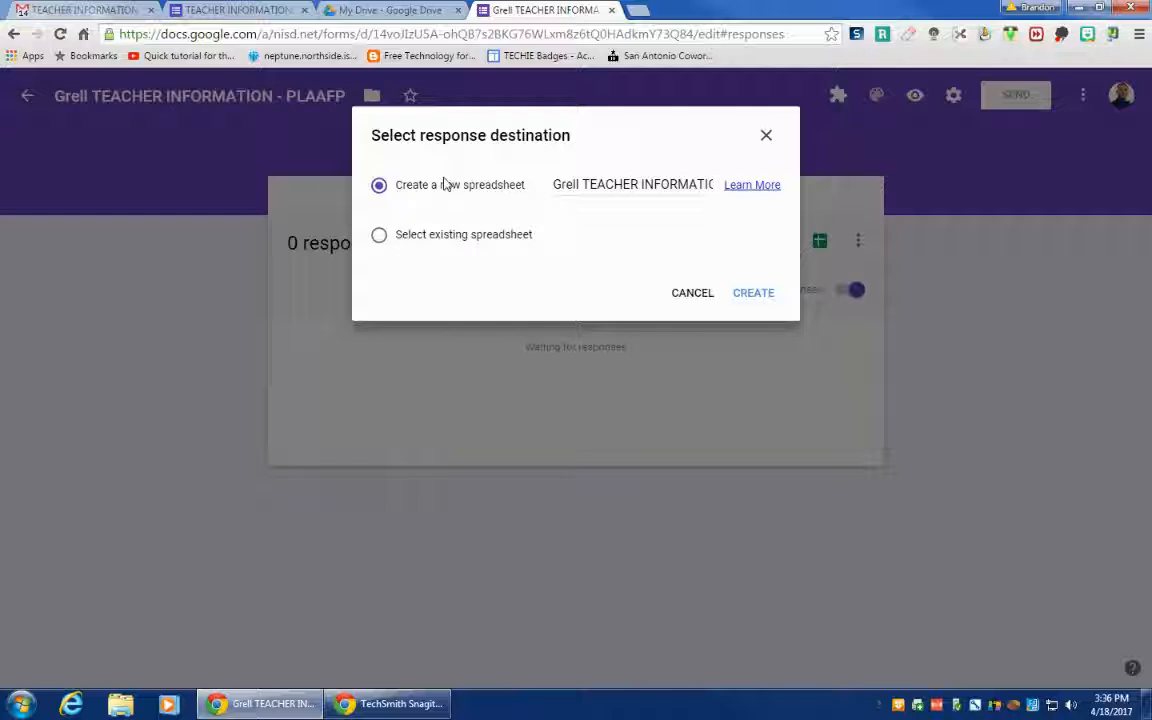
left_click(759, 298)
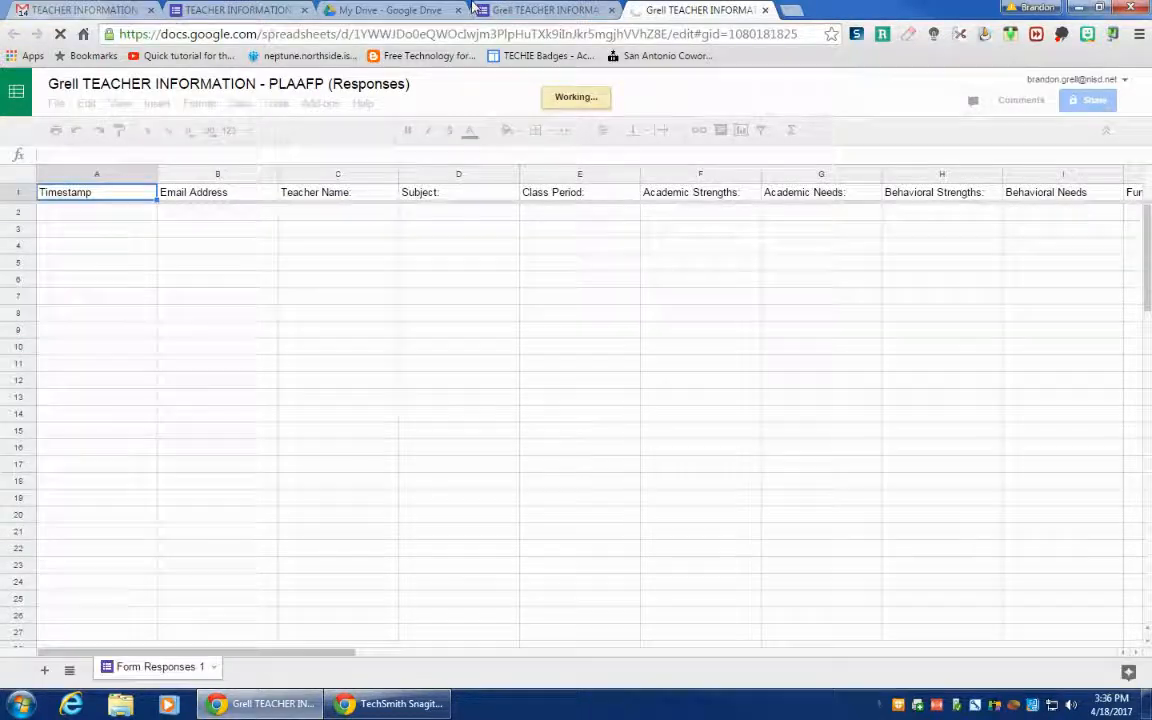
left_click(420, 8)
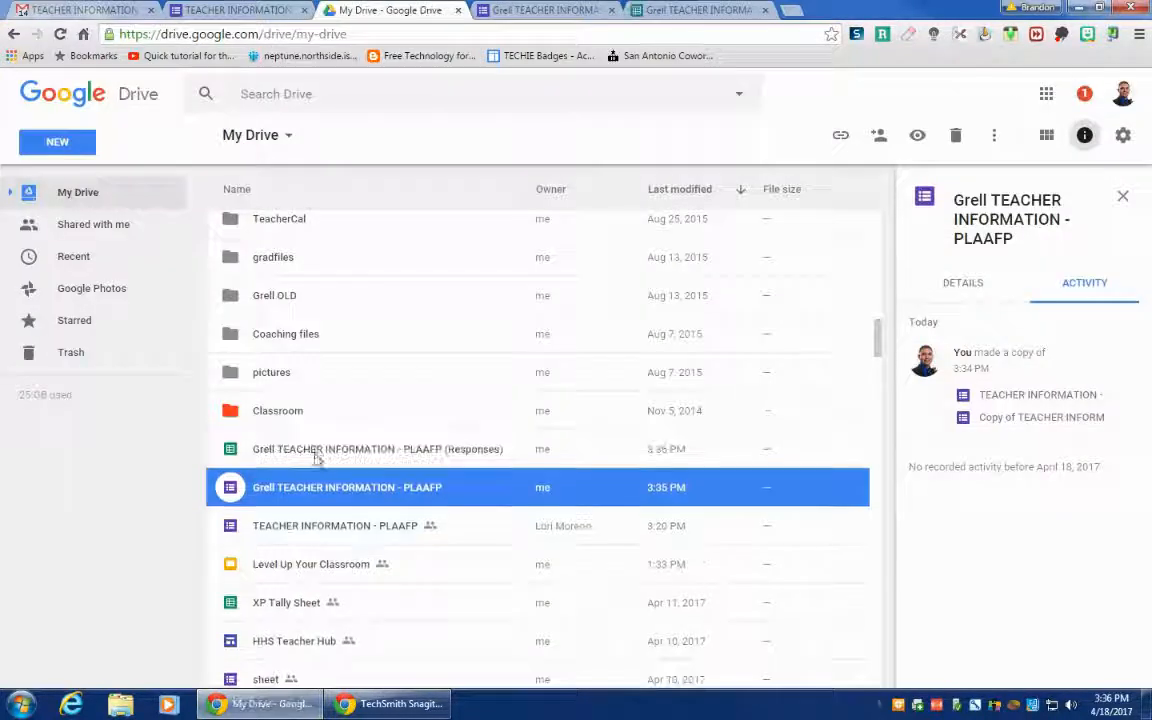